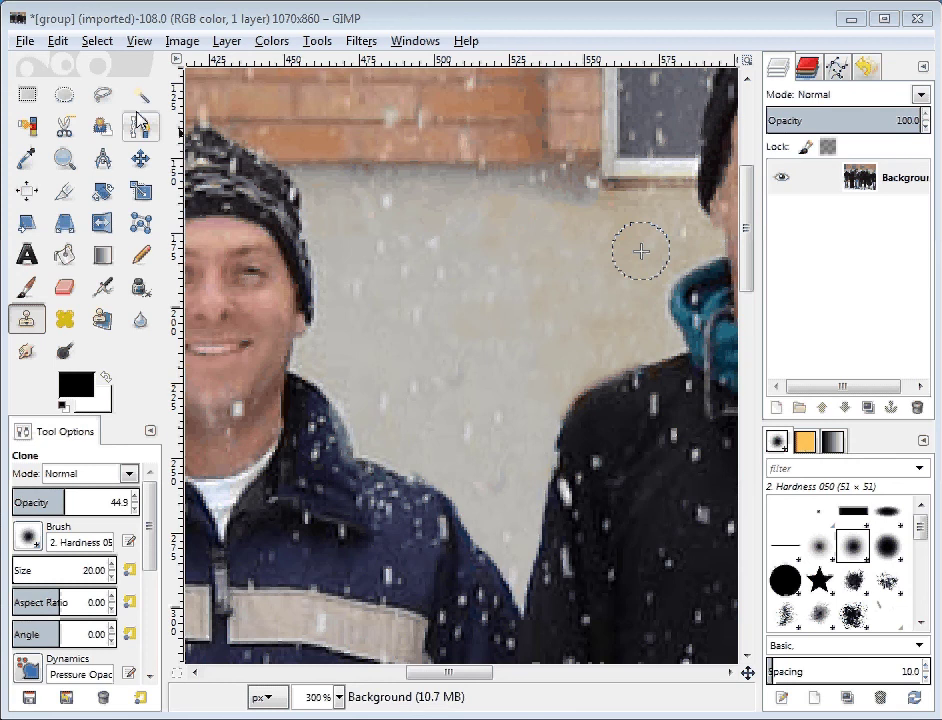
With Free Select, trace the outline down the left man's hat edge and along his face.
left_click(104, 98)
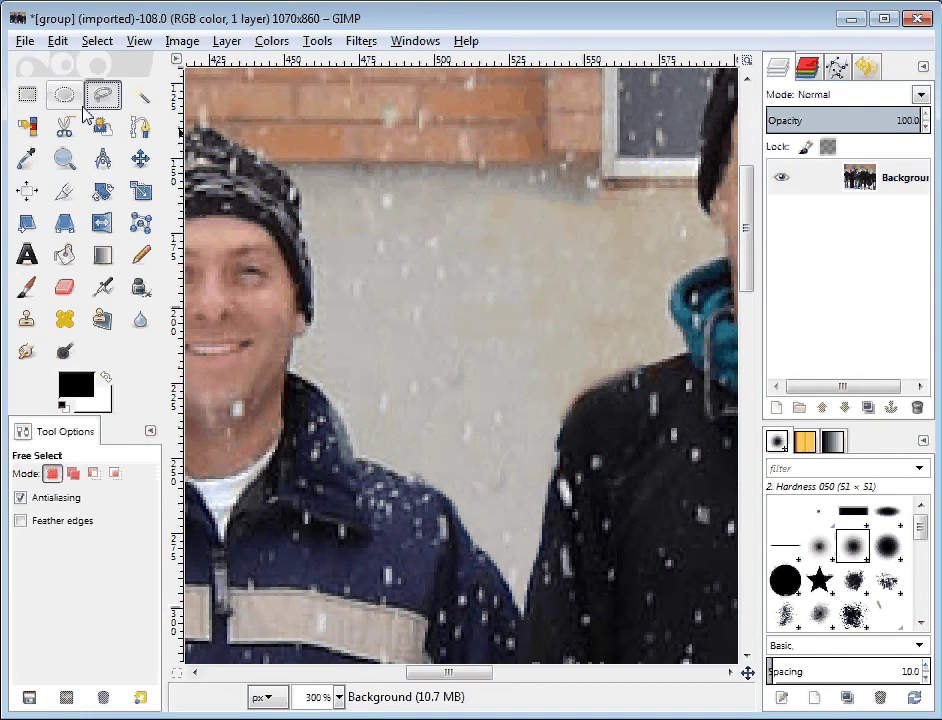
left_click(291, 173)
left_click(298, 190)
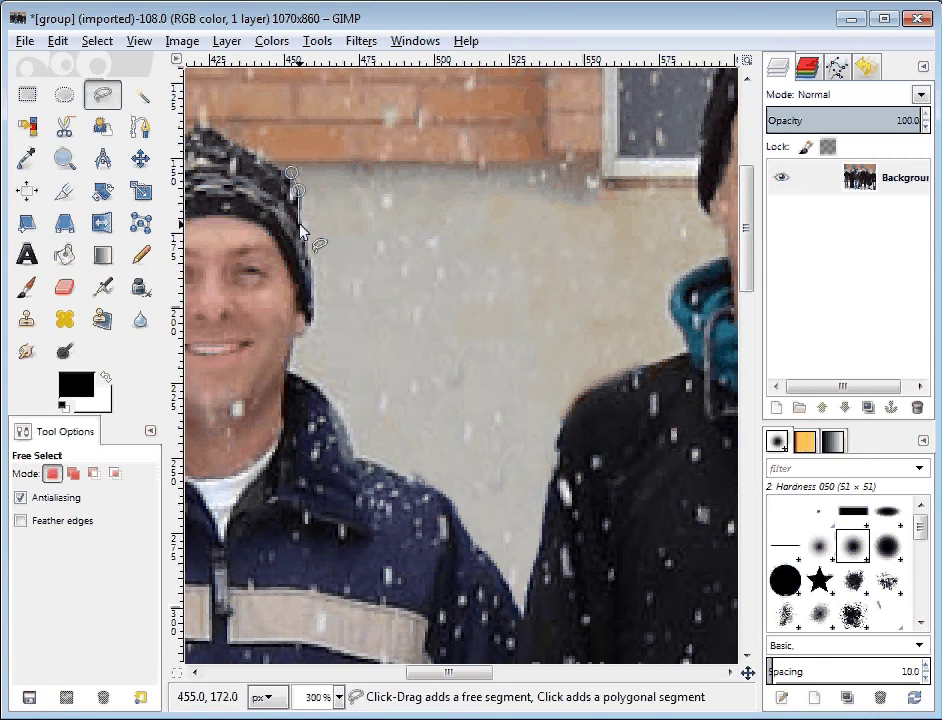
left_click(302, 227)
left_click(310, 261)
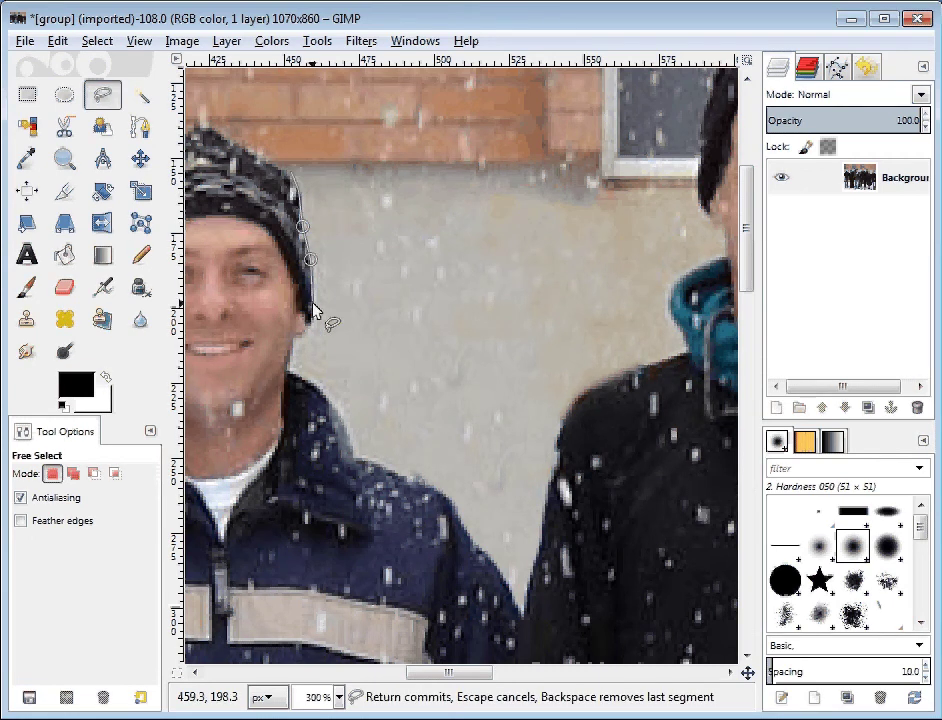
left_click(313, 306)
left_click(309, 332)
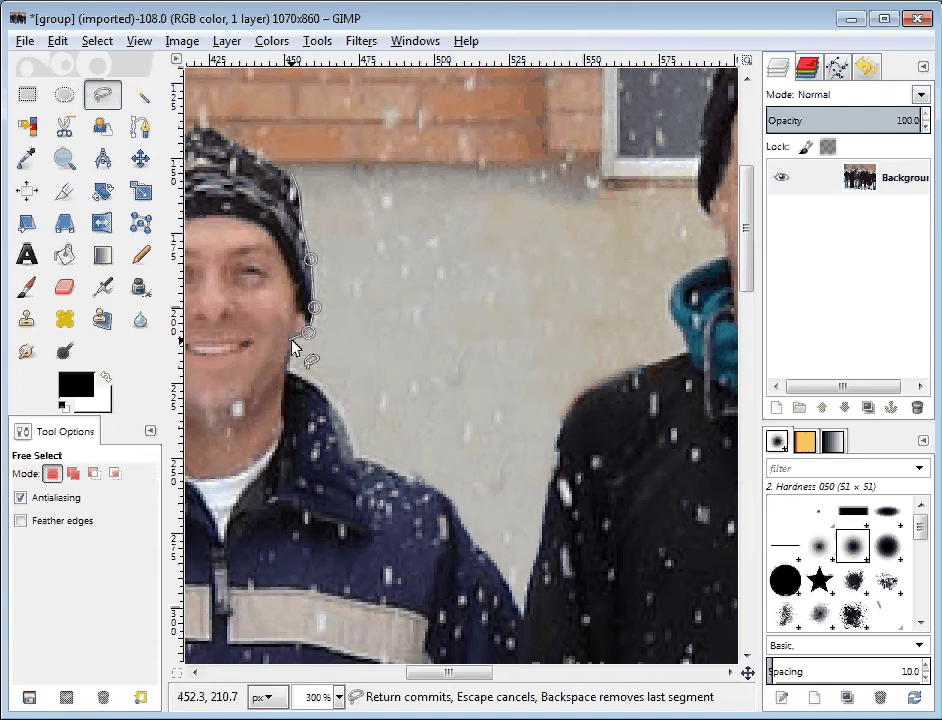
left_click(292, 343)
mouse_move(309, 340)
left_mouse_down()
mouse_move(346, 367)
mouse_move(313, 340)
left_mouse_up()
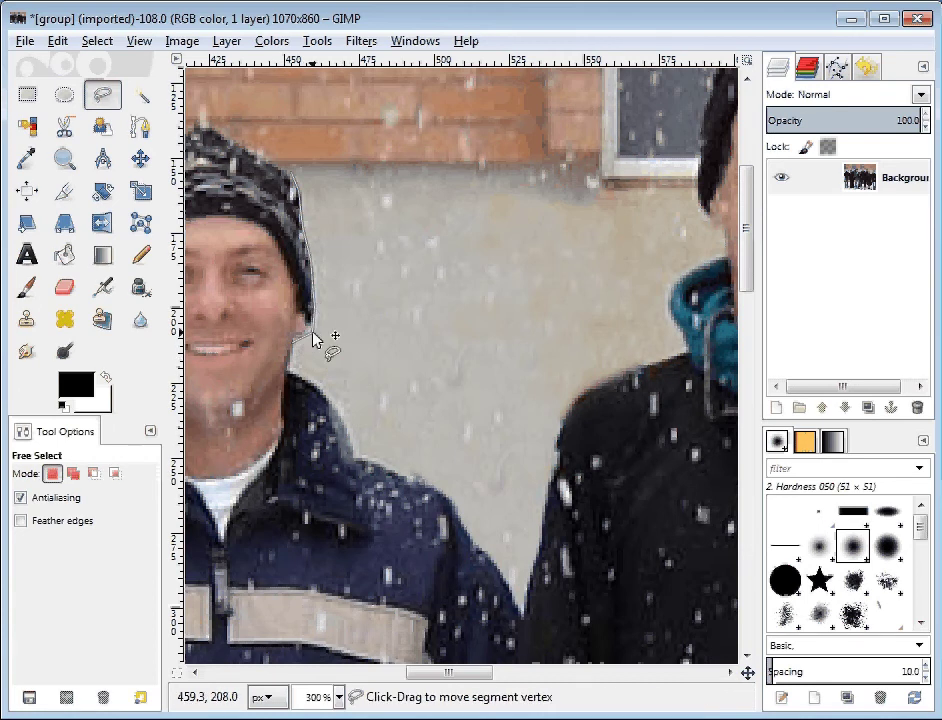
Continue the outline down the left man's jacket into the gap, then up the right man's jacket.
left_click(290, 372)
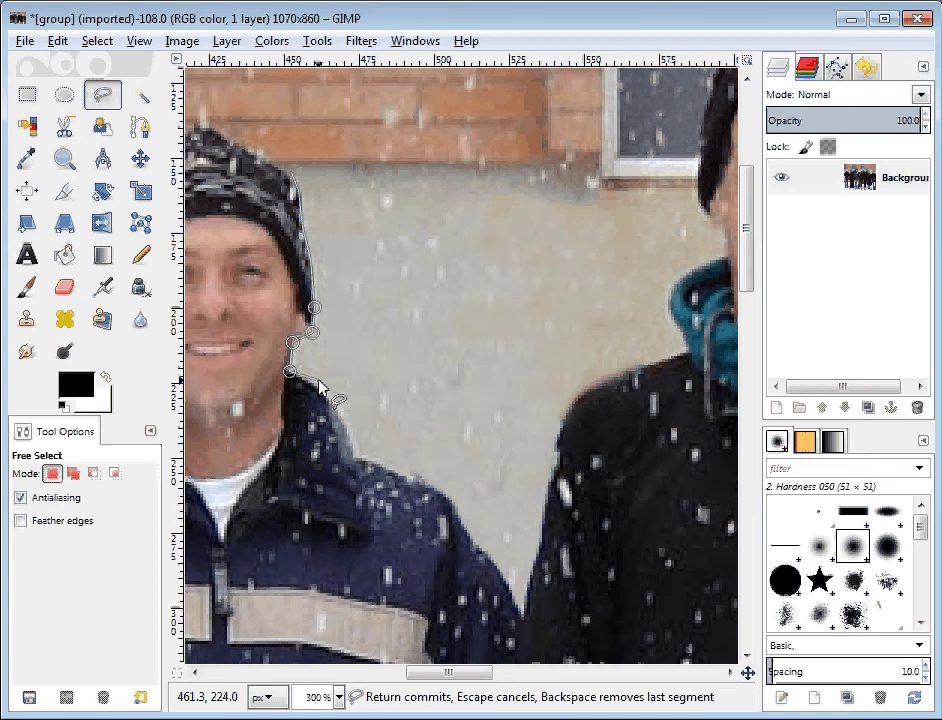
left_click(316, 386)
left_click(338, 409)
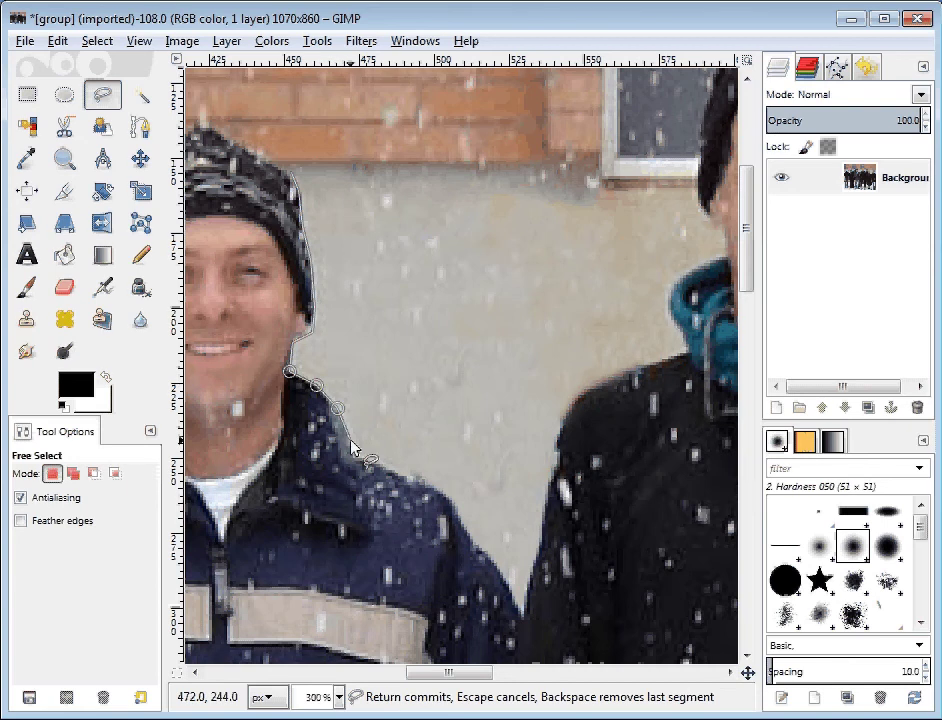
left_click(352, 443)
left_click(362, 457)
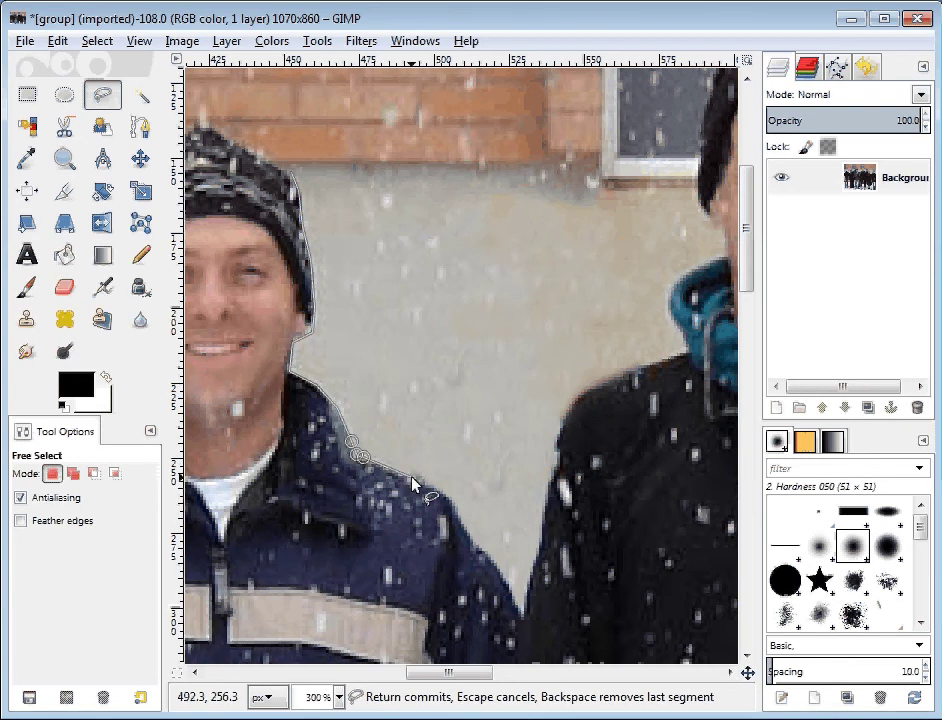
left_click(412, 478)
left_click(444, 497)
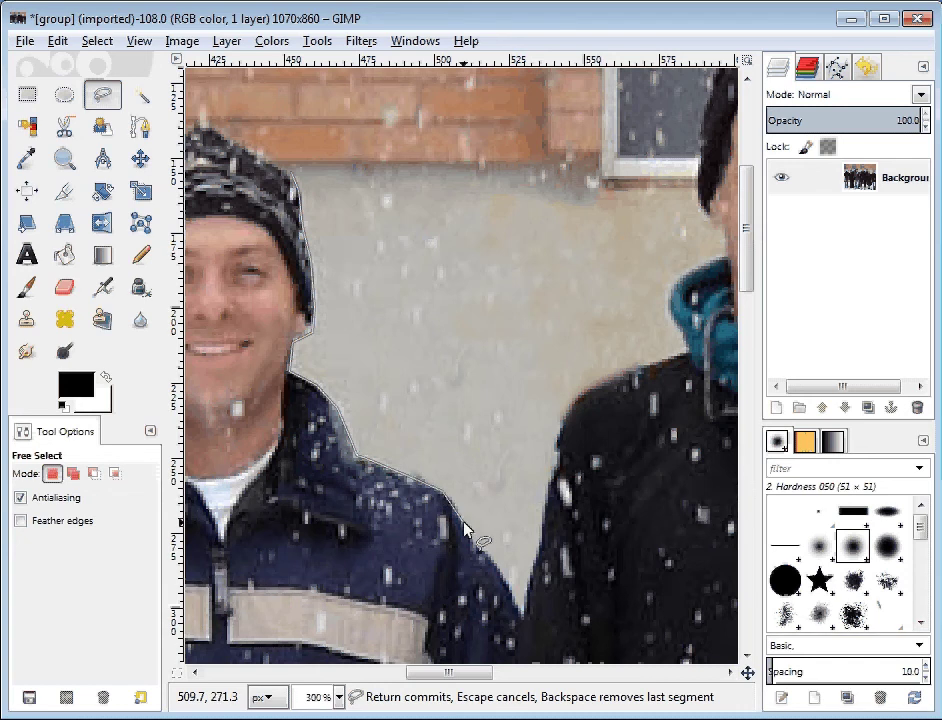
left_click(463, 521)
left_click(479, 547)
left_click(500, 571)
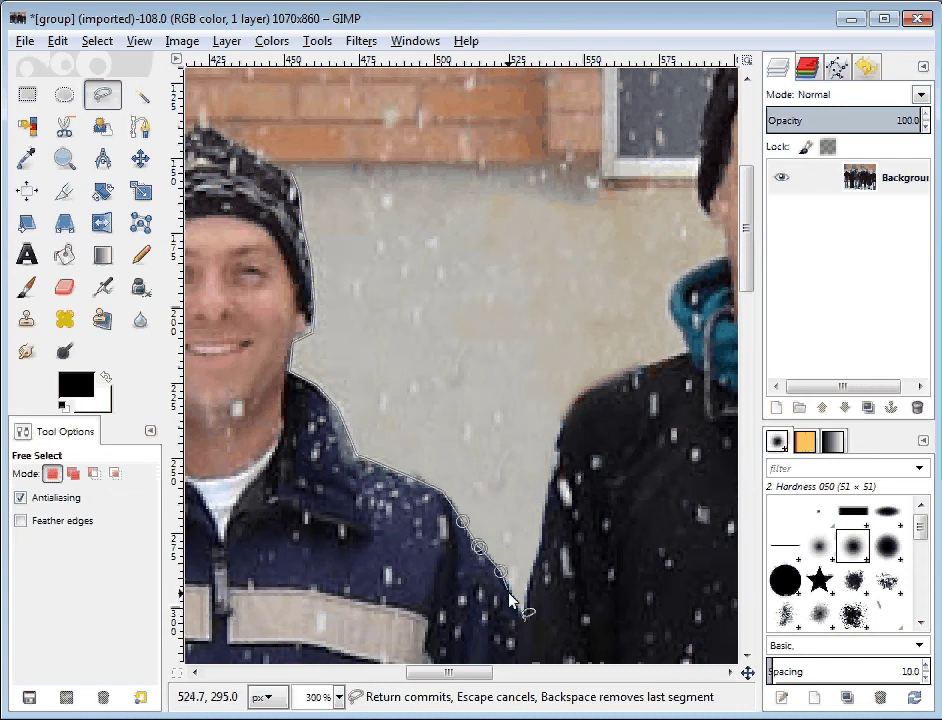
left_click(519, 606)
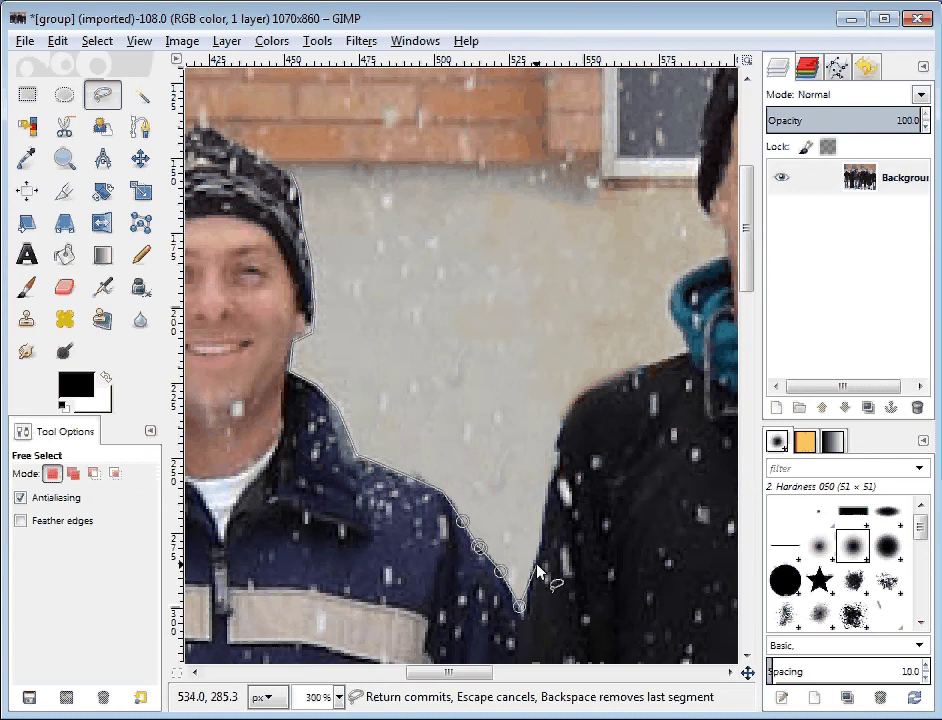
left_click(532, 558)
left_click(539, 524)
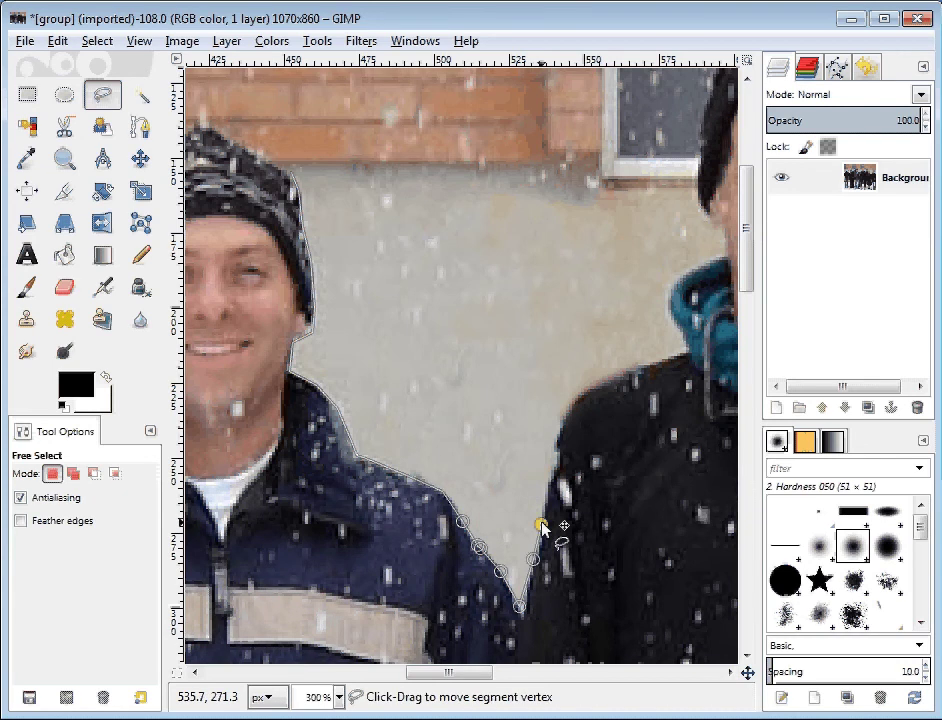
Extend the outline up the right man's jacket and along his shoulder toward the blue hood.
left_click(550, 467)
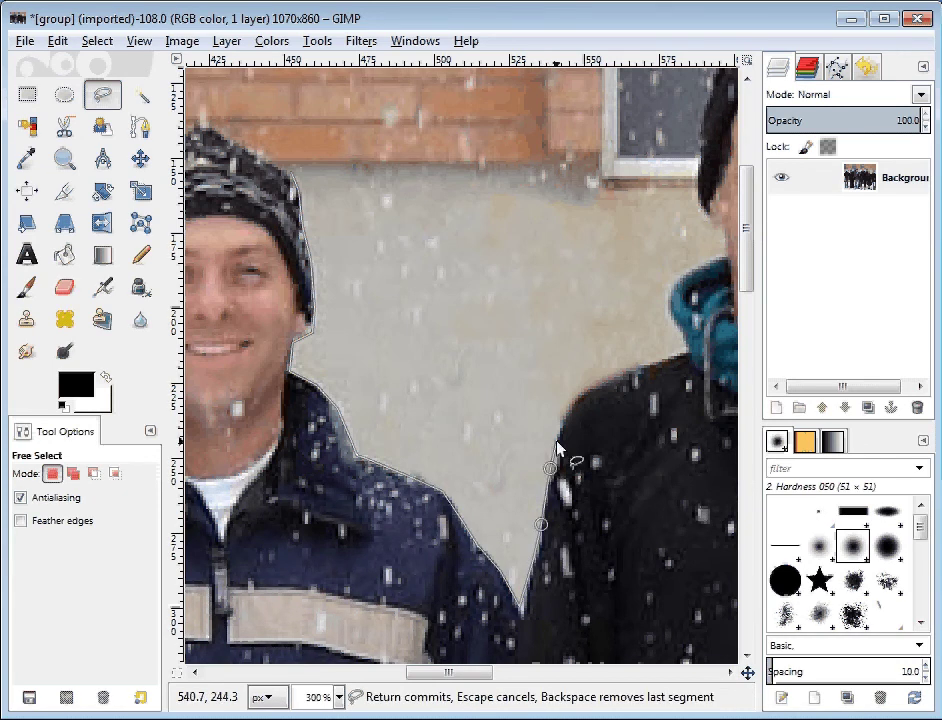
left_click(561, 421)
left_click(583, 390)
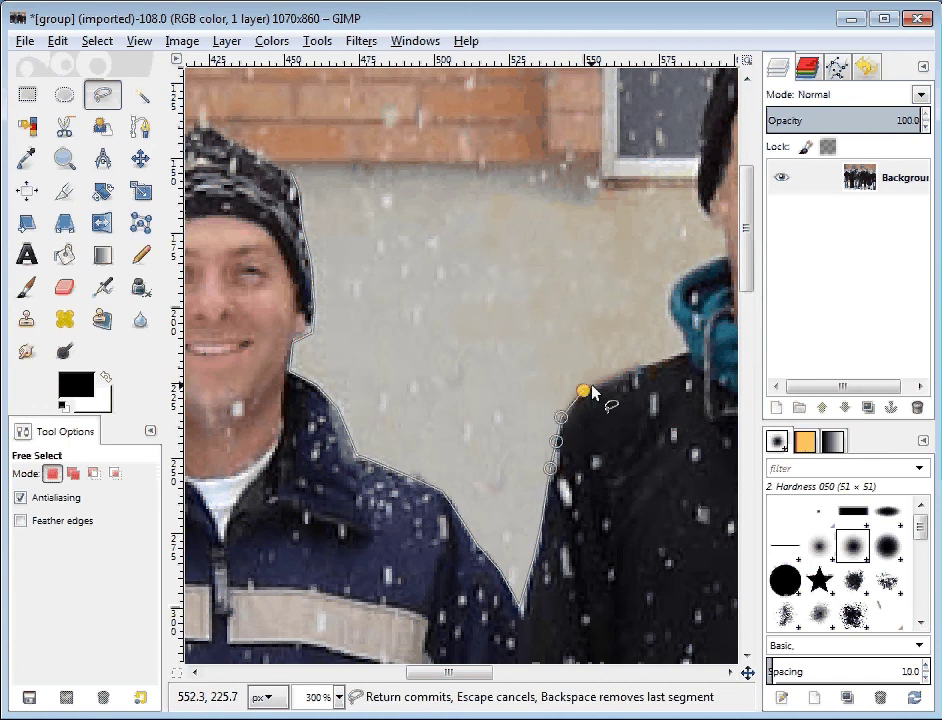
left_click(611, 376)
left_click(647, 364)
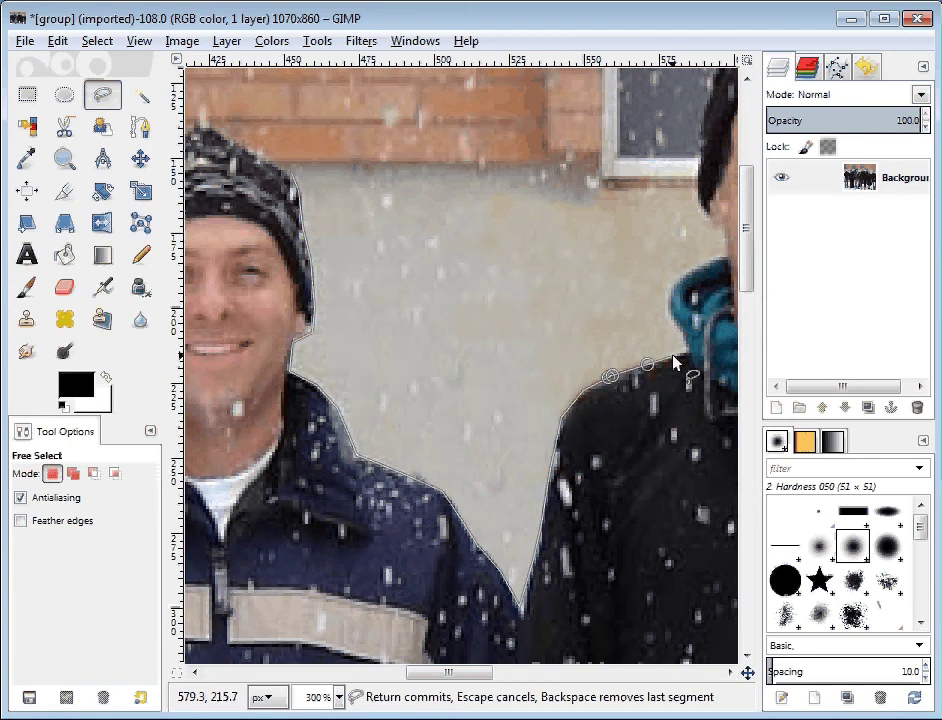
left_click(672, 356)
left_click(684, 349)
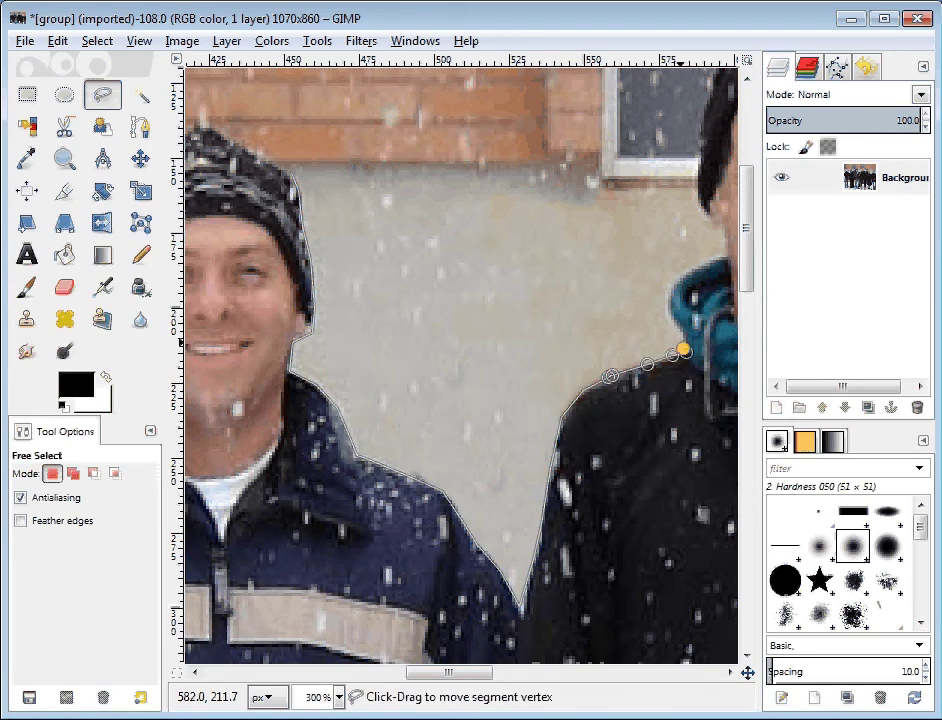
Trace the outline up and over the blue hood and along his hair edge.
left_click(684, 323)
left_click(672, 325)
left_click(665, 312)
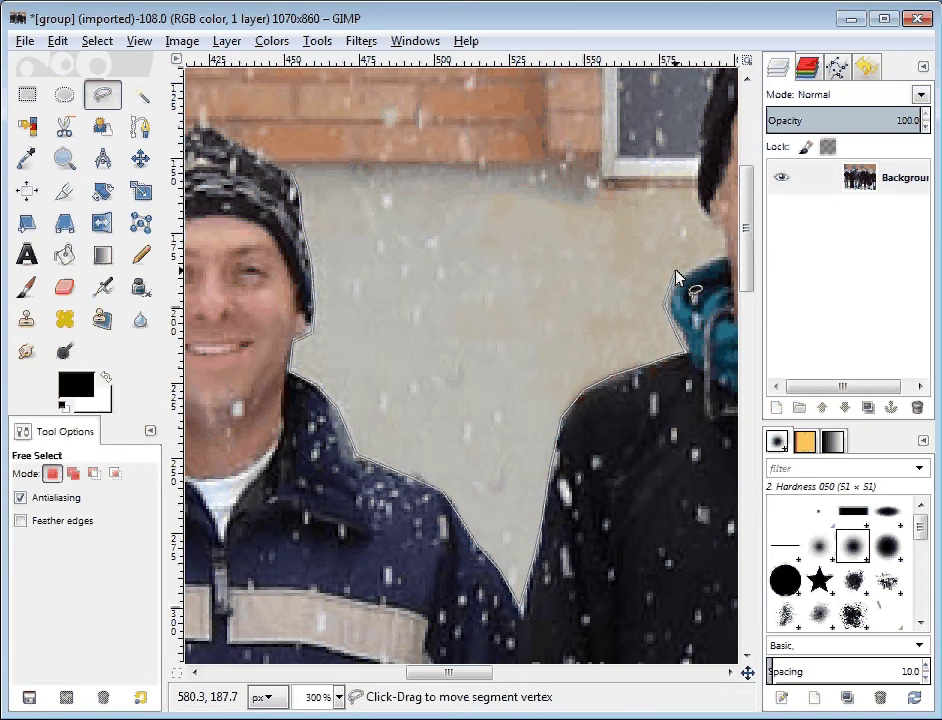
left_click(675, 271)
left_click(701, 262)
left_click(710, 262)
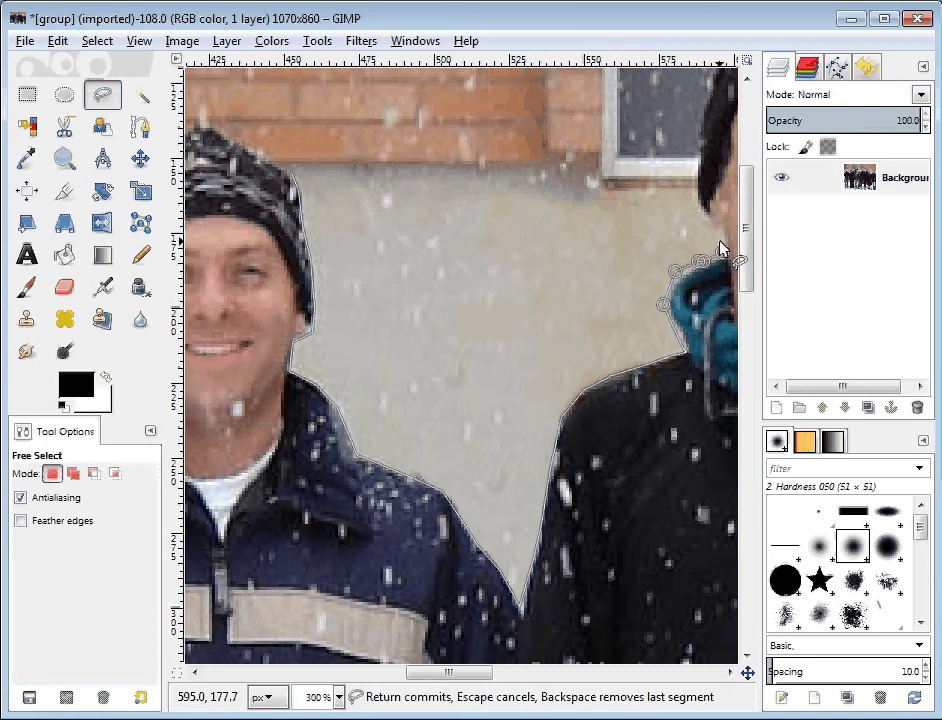
left_click(722, 251)
left_click_drag(712, 227, 700, 203)
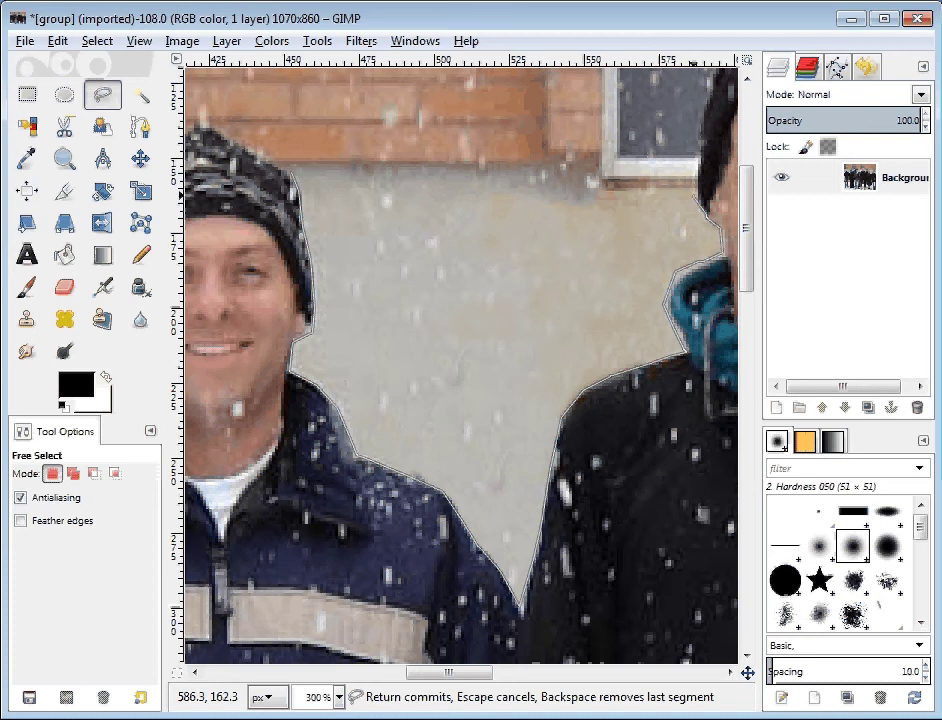
Run the outline along the window sill and wall top, close it at the hat, and commit the selection.
left_click(659, 187)
left_click(643, 187)
left_click(596, 186)
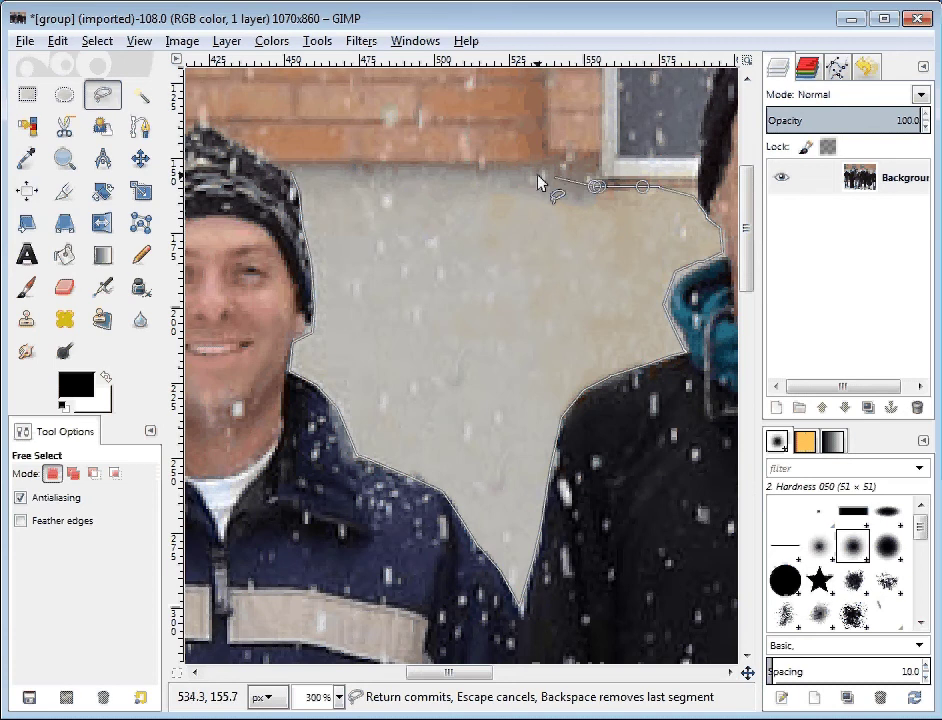
left_click(540, 181)
left_click(333, 170)
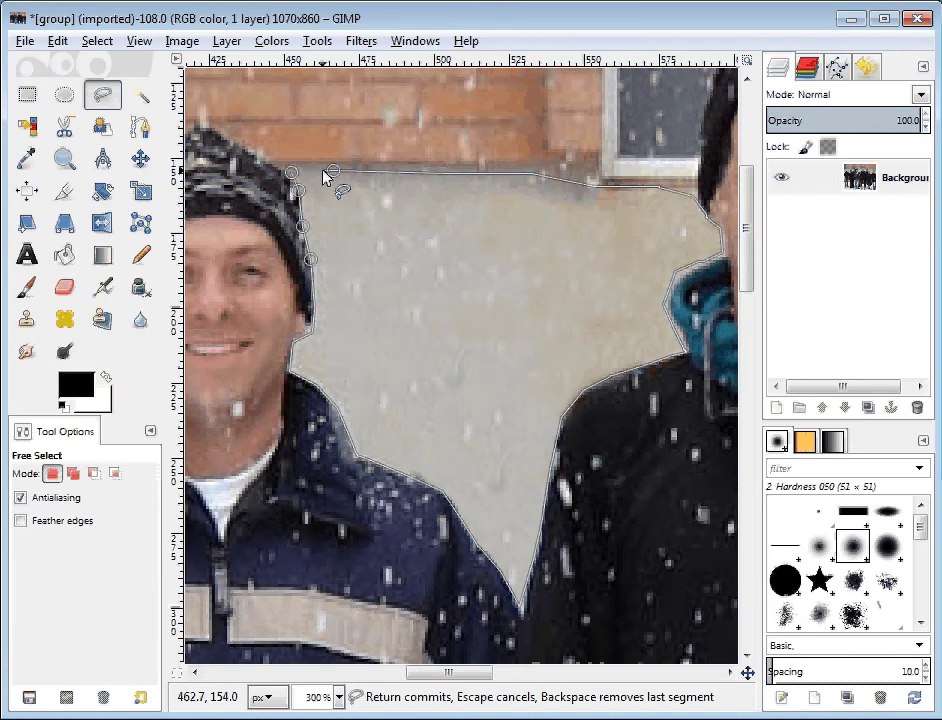
left_click(292, 174)
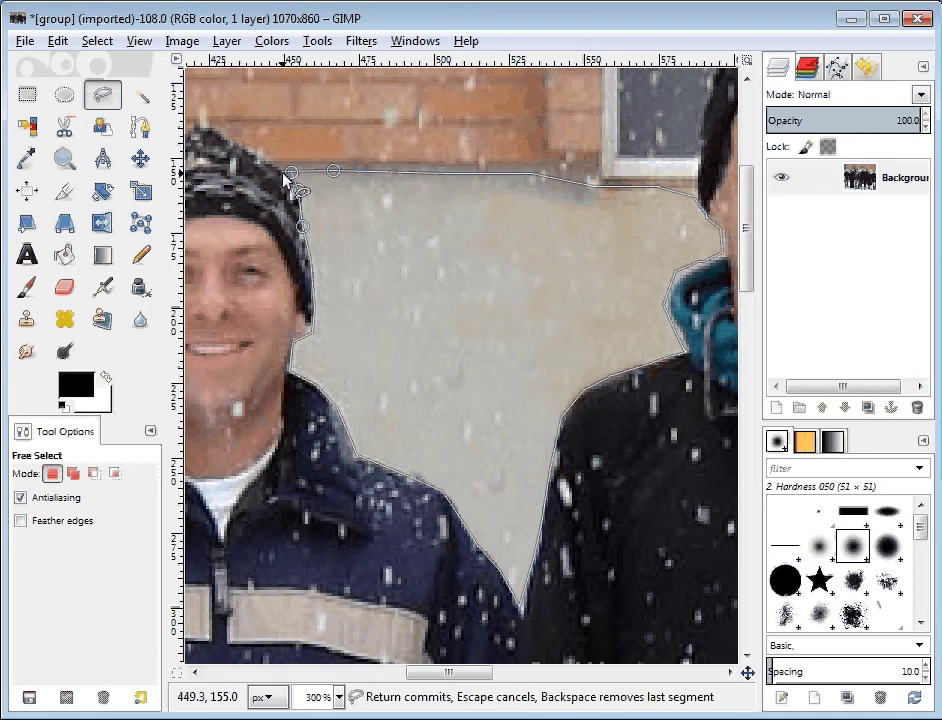
left_click(293, 176)
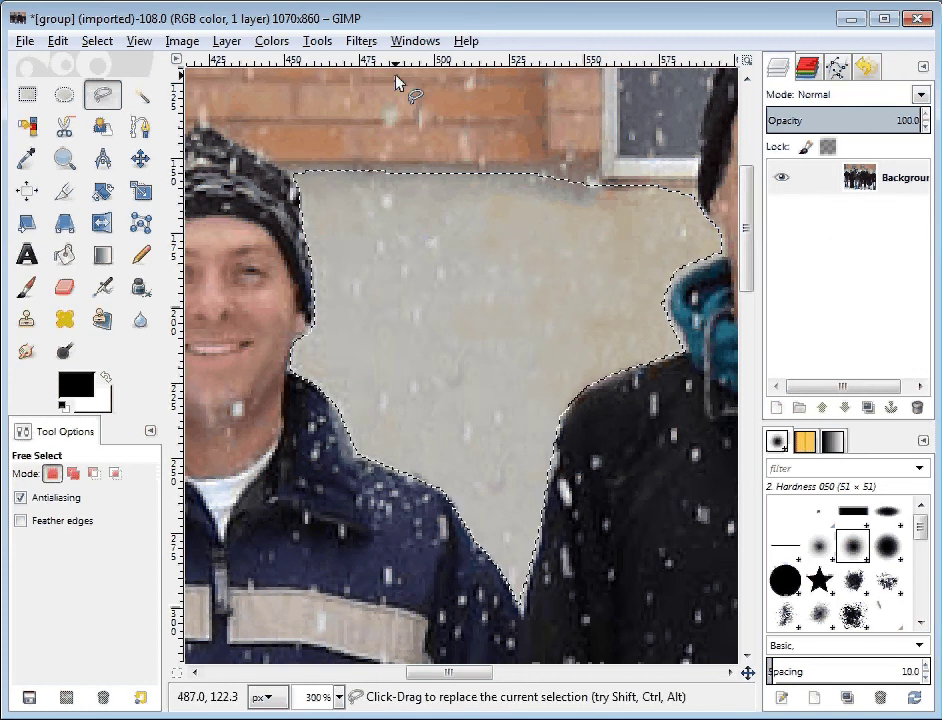
Open the Gaussian Blur filter from Filters > Blur.
left_click(361, 41)
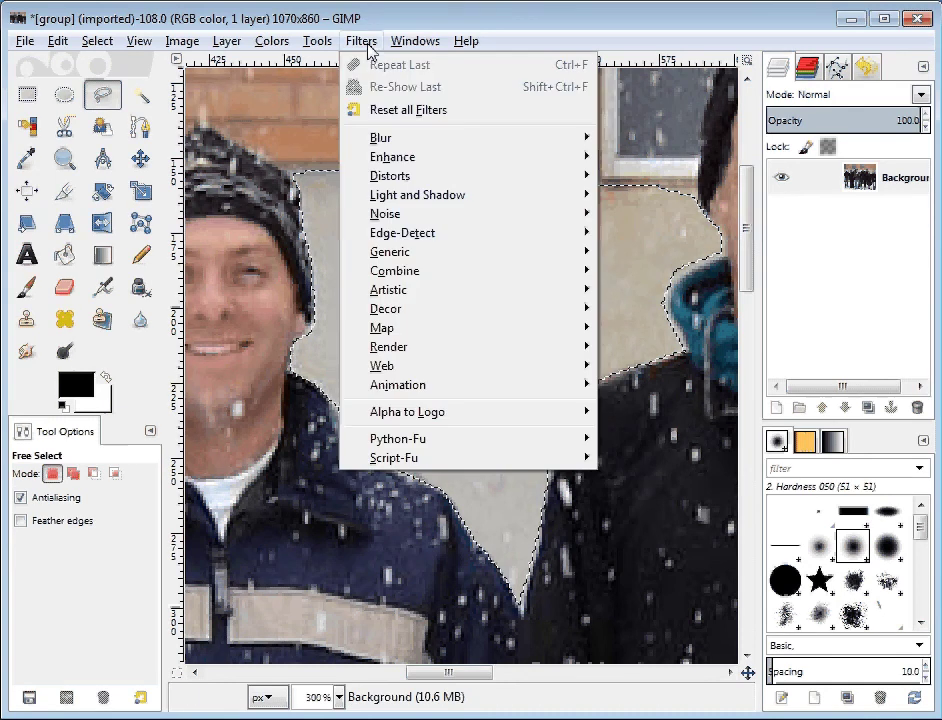
mouse_move(493, 149)
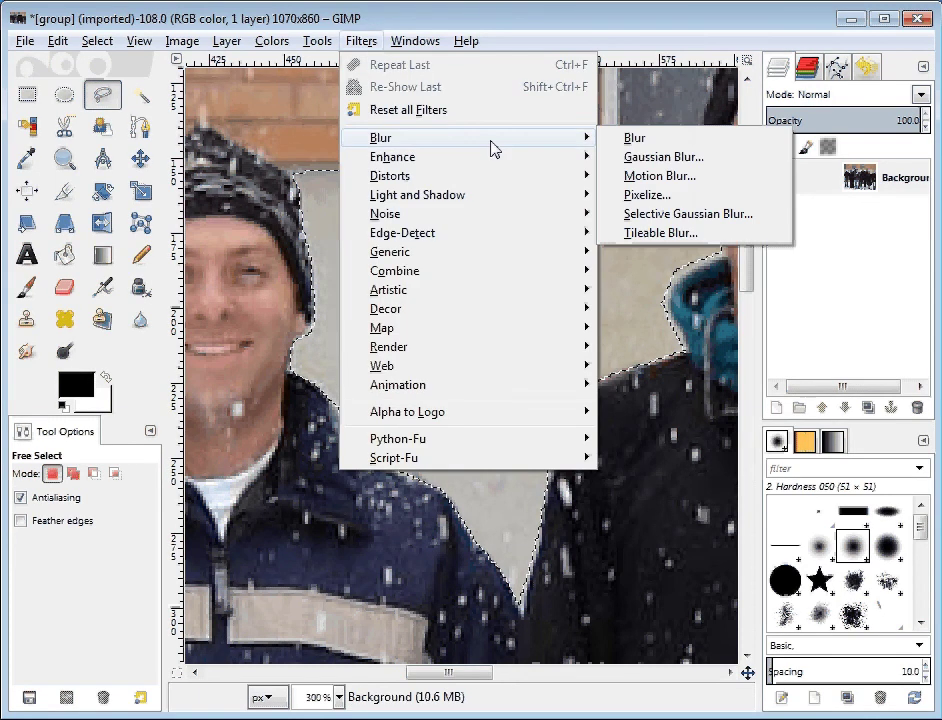
left_click(651, 158)
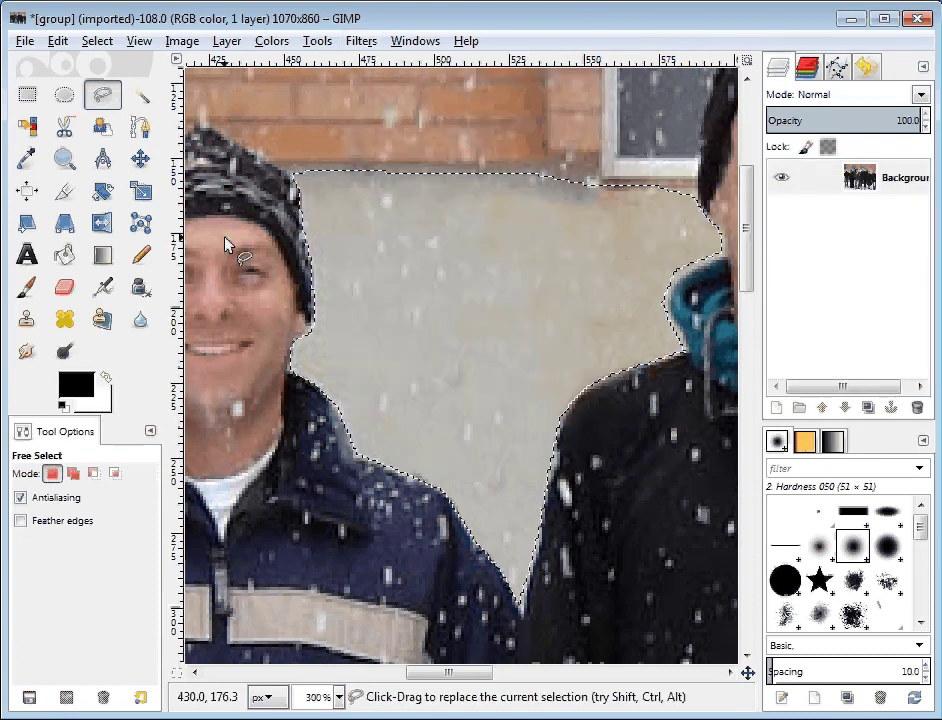
Set horizontal and vertical blur radius to 1.3 px and apply the blur to the wall.
left_click_drag(484, 220, 183, 318)
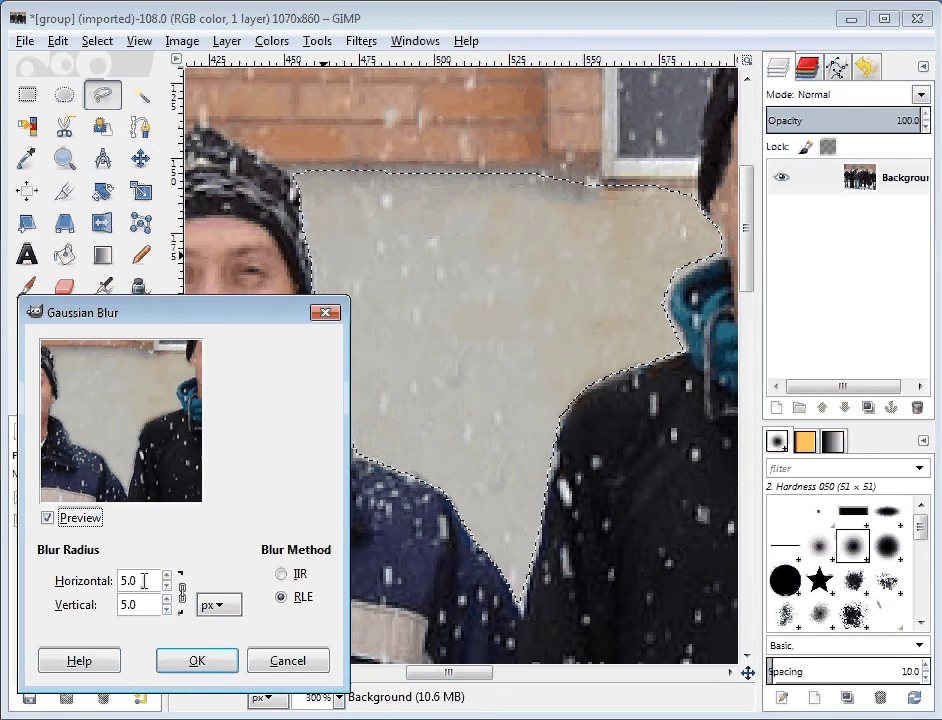
left_click_drag(144, 580, 98, 587)
type("1")
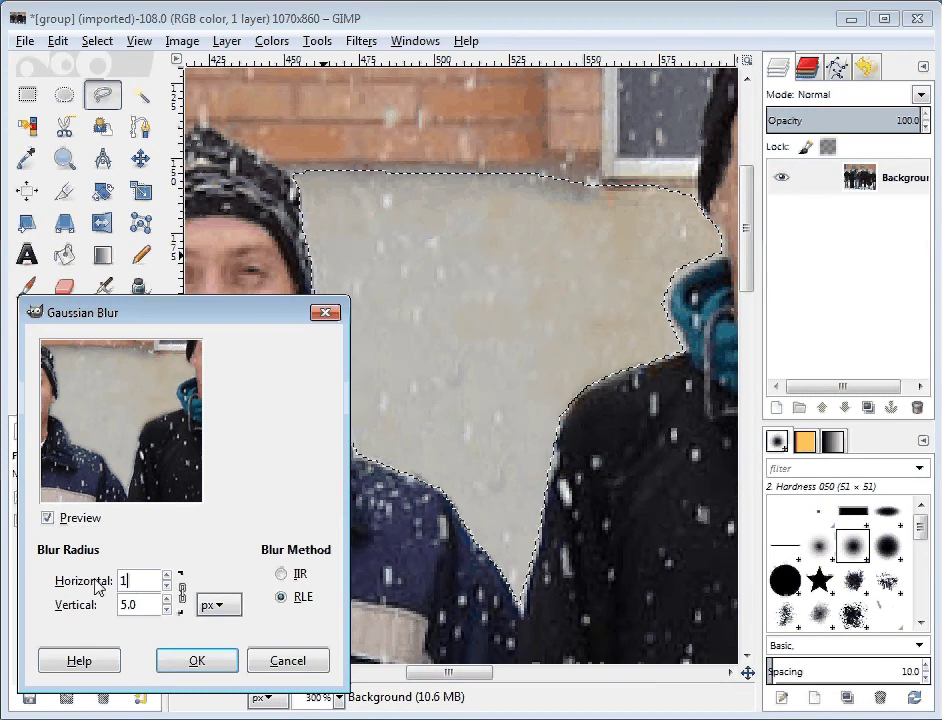
type(".3")
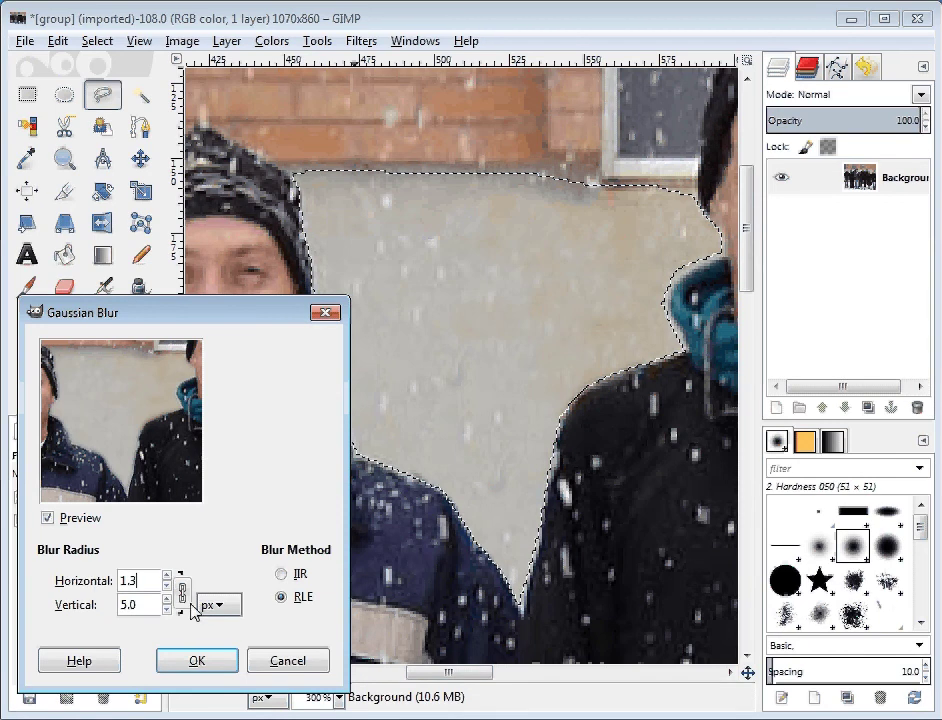
left_click(191, 603)
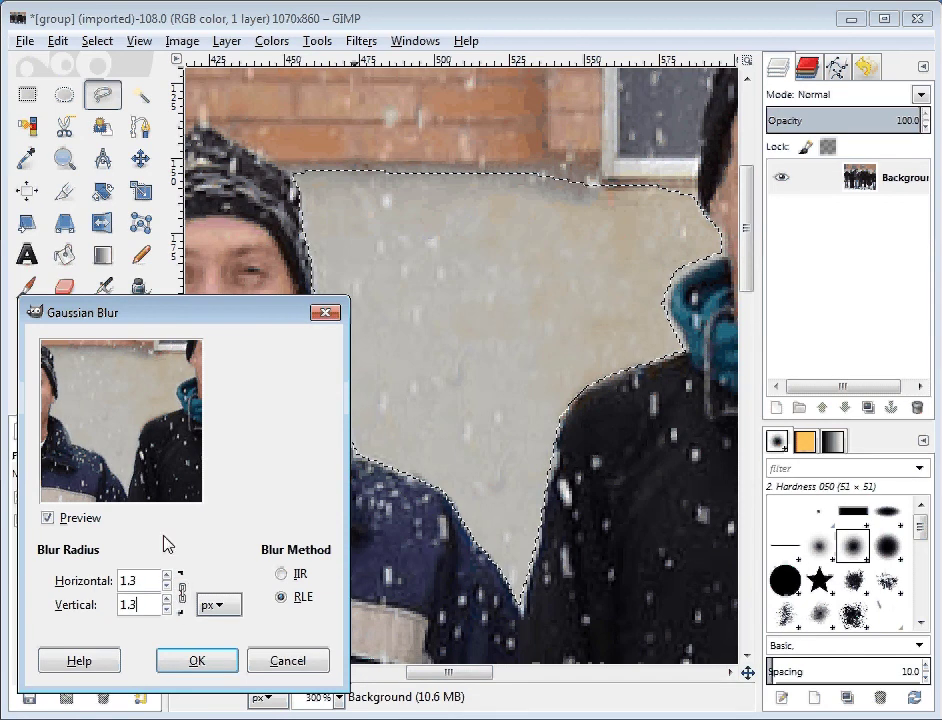
left_click(190, 661)
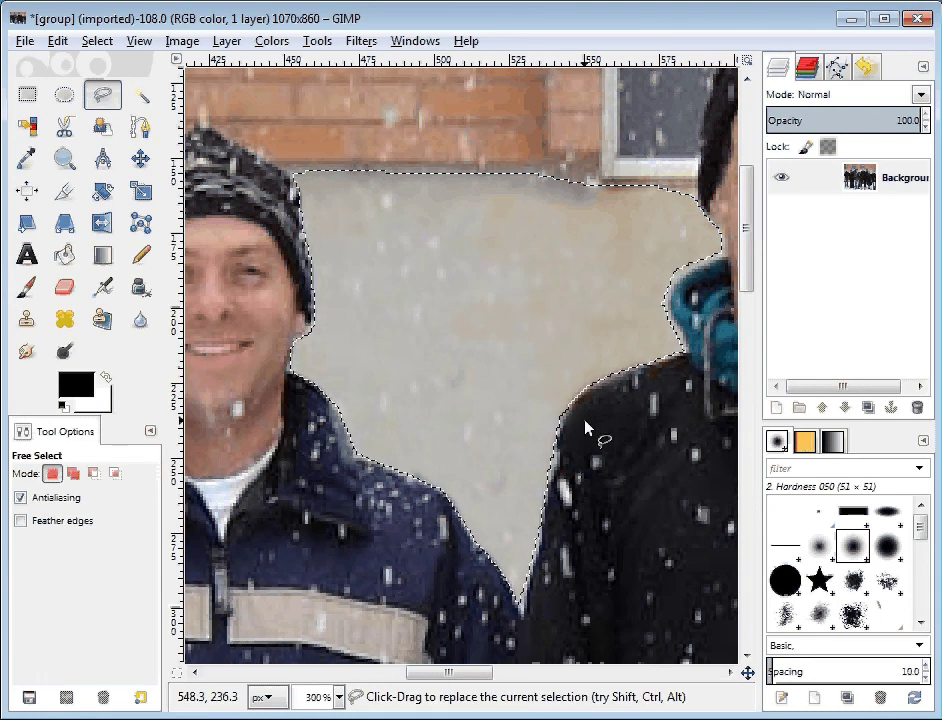
key("ctrl")
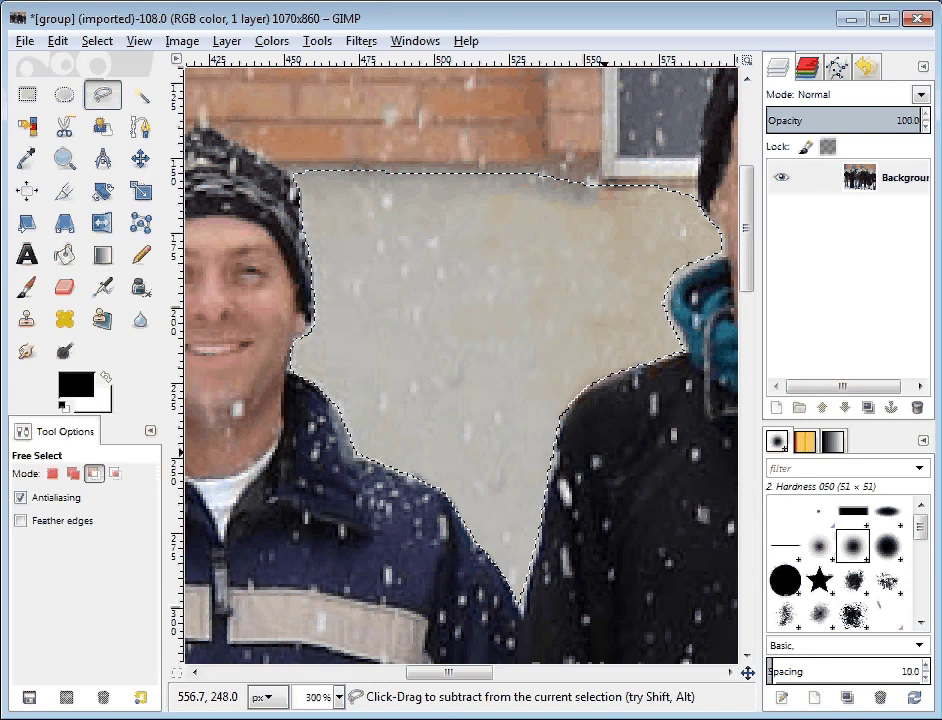
key("ctrl")
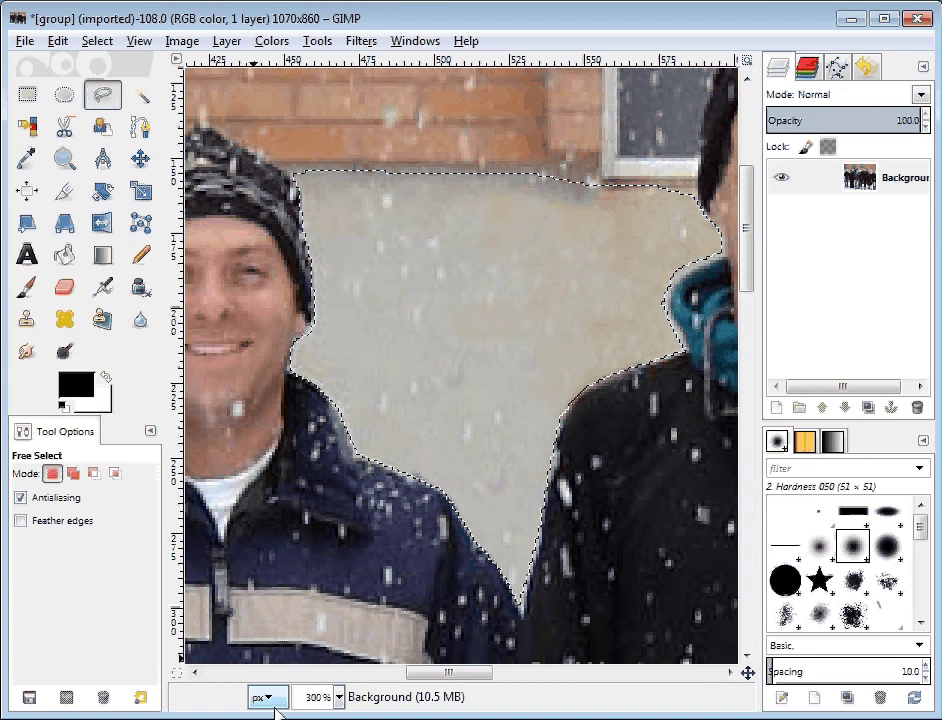
Set the status-bar zoom level to 100%.
left_click(340, 698)
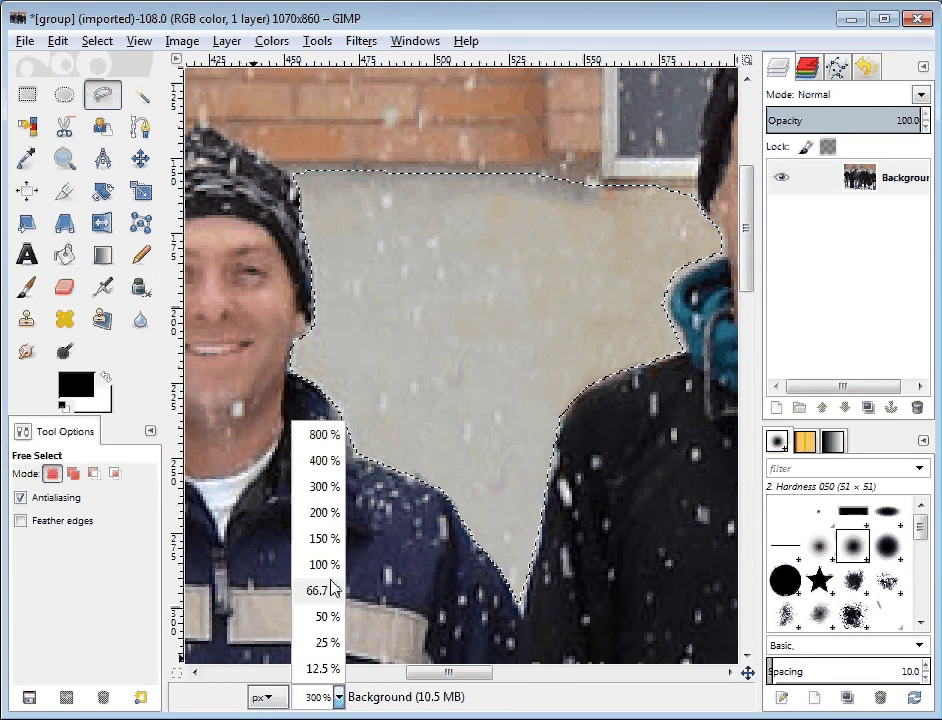
left_click(330, 568)
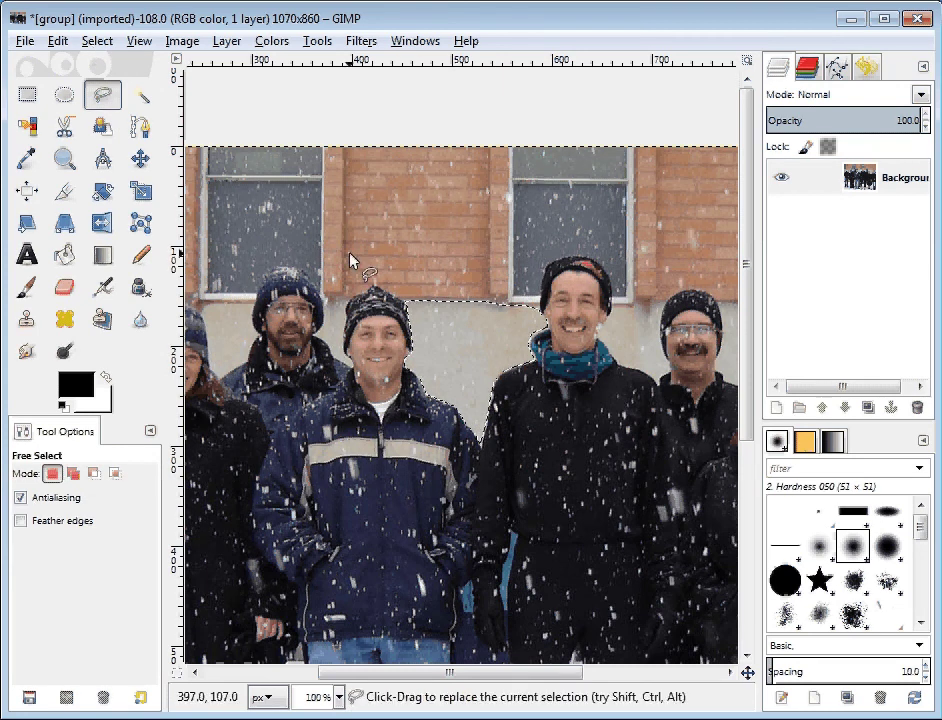
Choose Select > None to drop the wall-patch selection.
left_click(97, 41)
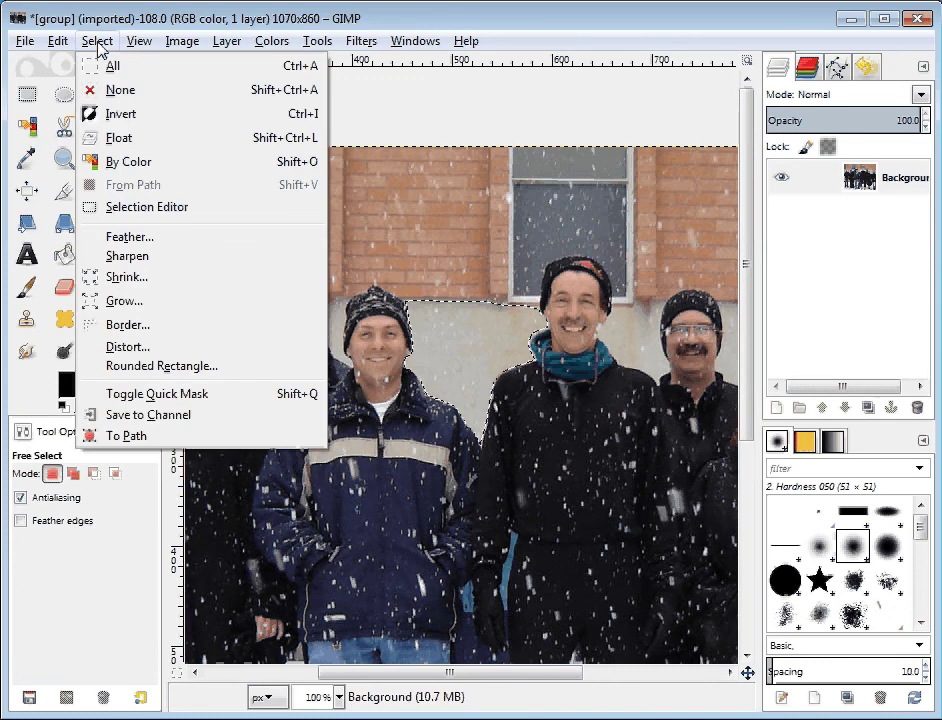
left_click(118, 92)
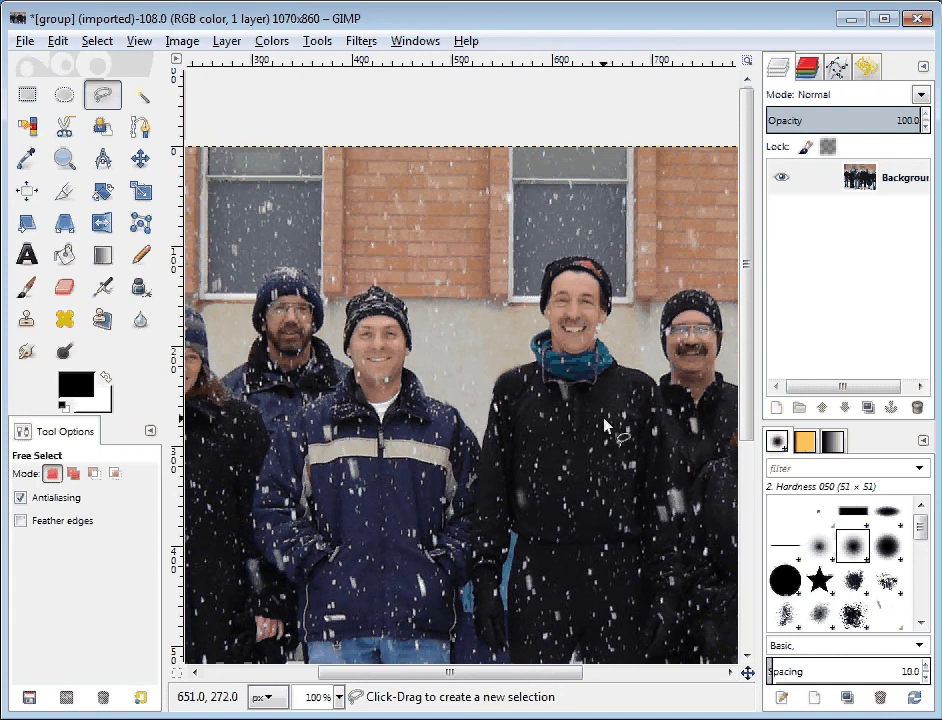
key("ctrl")
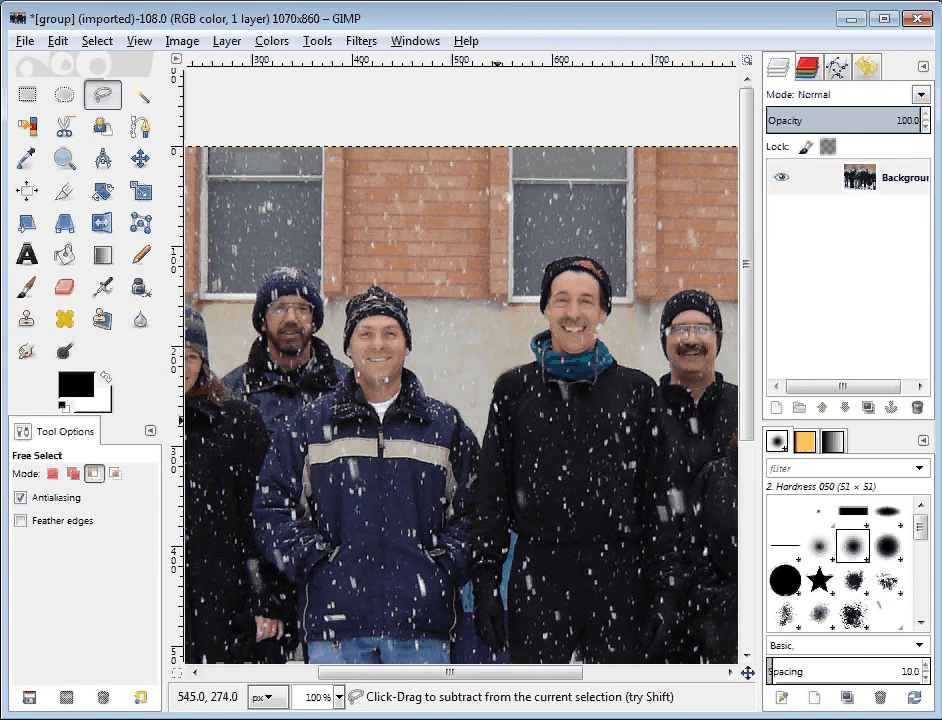
key("Return")
key("ctrl+z")
key("ctrl+y")
key("ctrl+z")
key("ctrl+y")
key("ctrl+z")
key("ctrl+y")
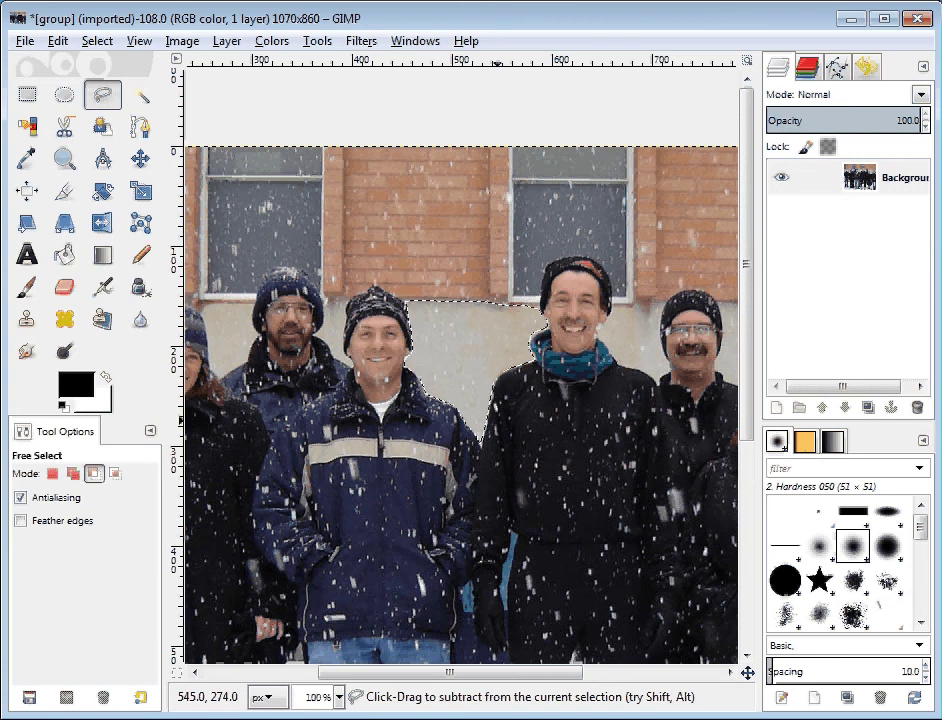
key("ctrl+z")
key("ctrl+y")
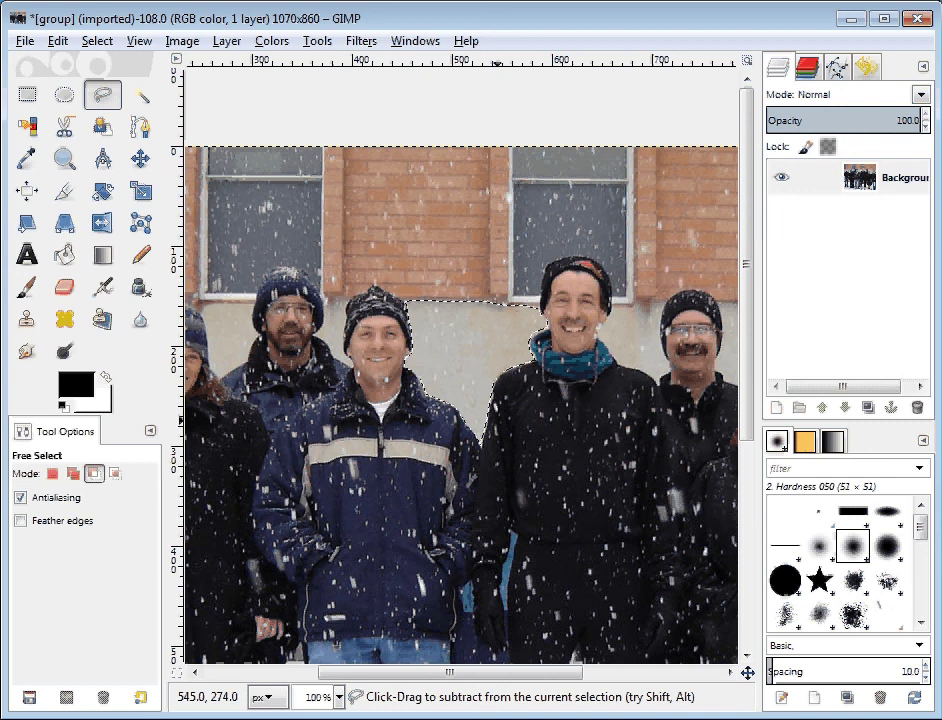
key("ctrl+z")
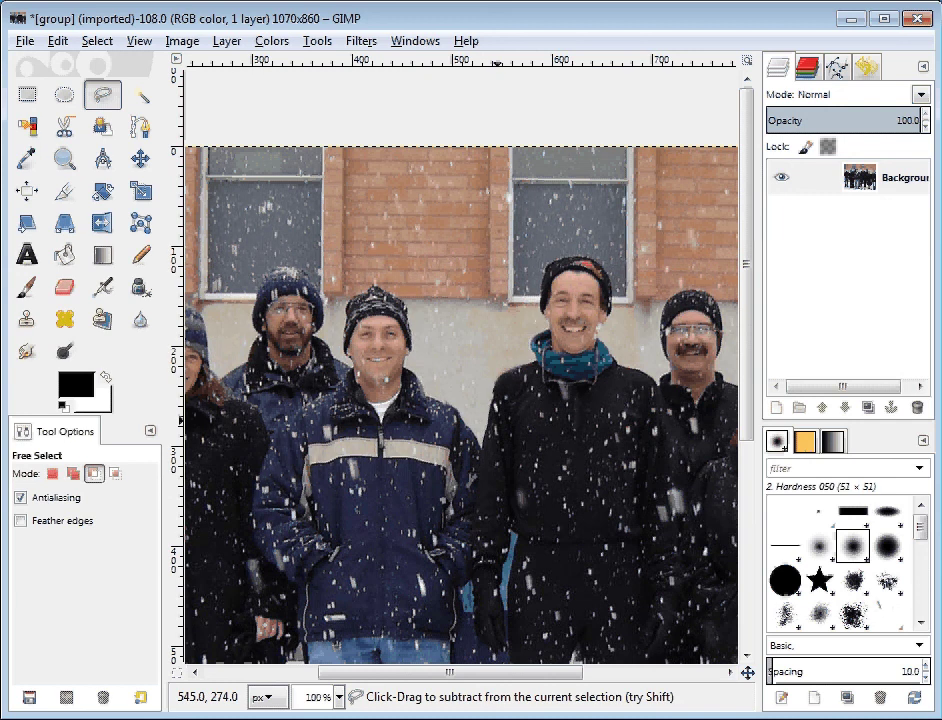
key("ctrl+y")
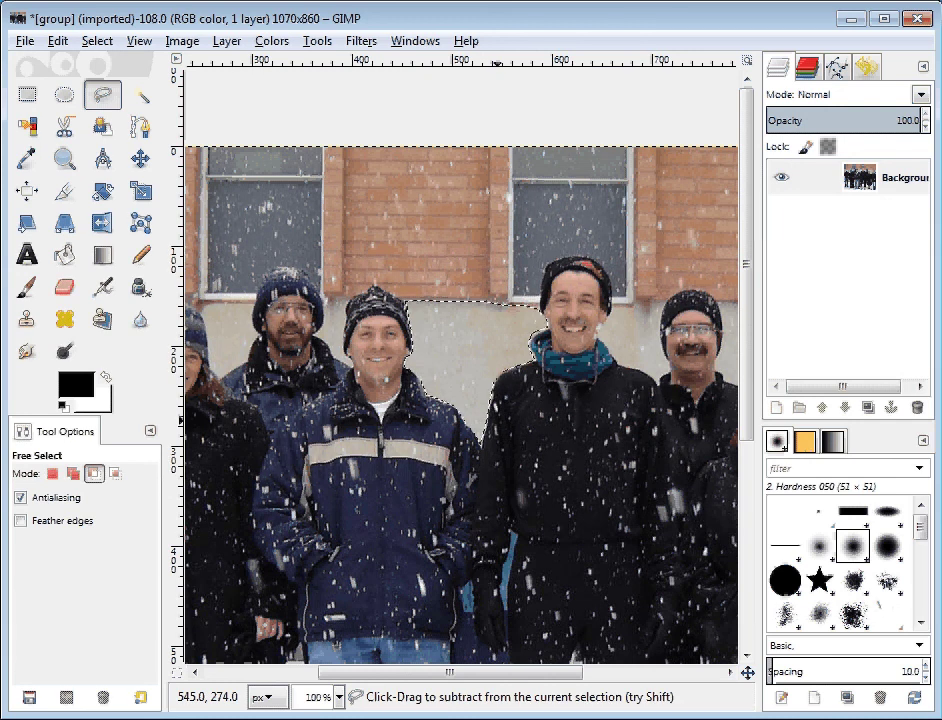
key("ctrl+z")
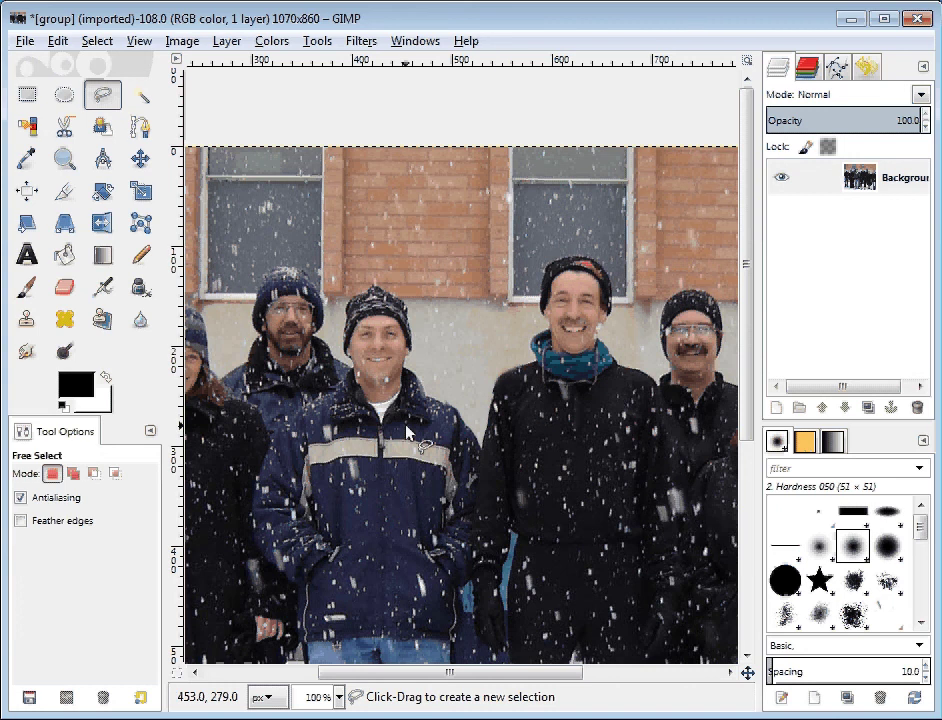